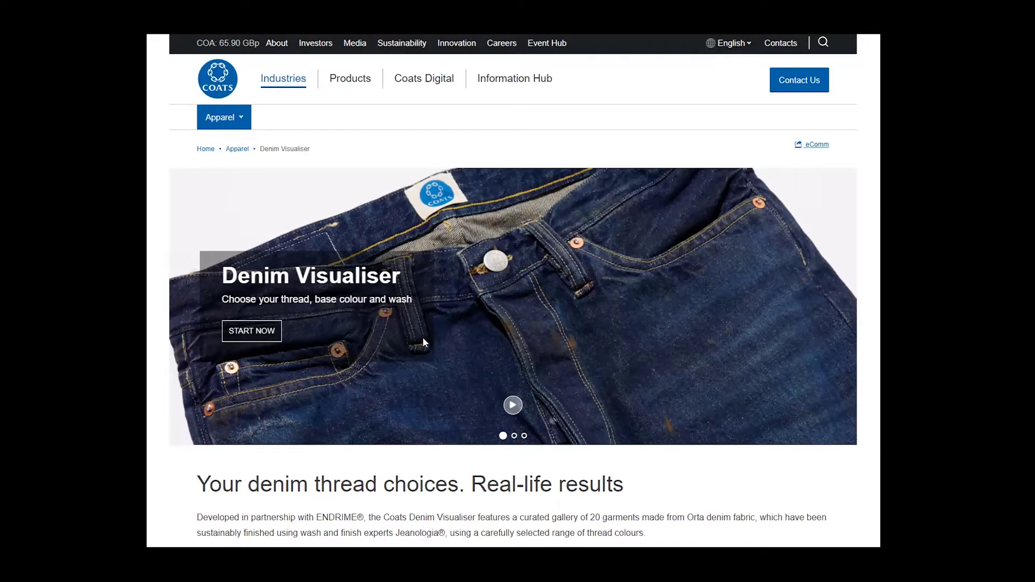
scroll(424, 337, down, 3)
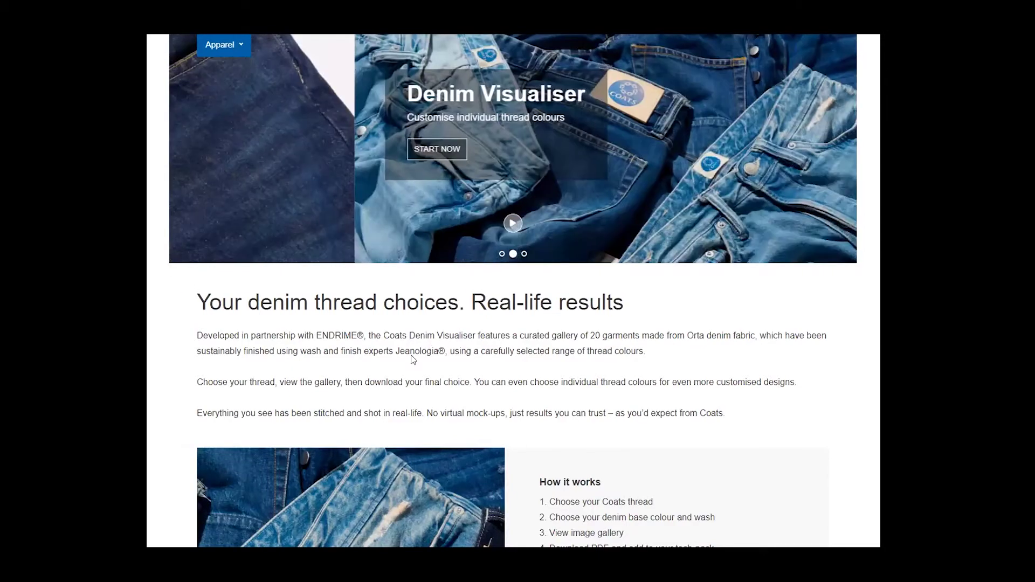
scroll(411, 355, down, 4)
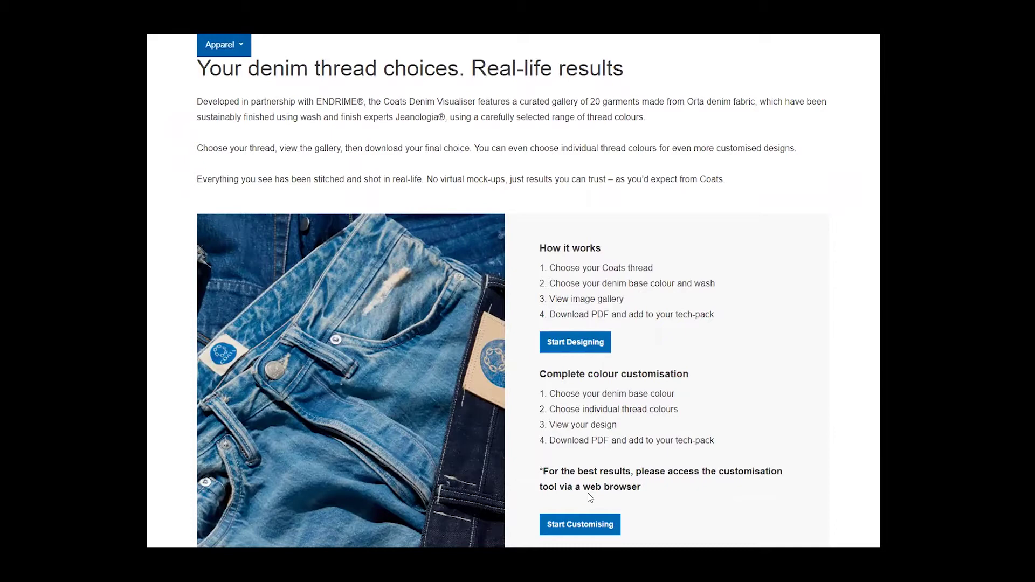
Step: Start designing and pick the Epic EcoVerde thread card
click(577, 343)
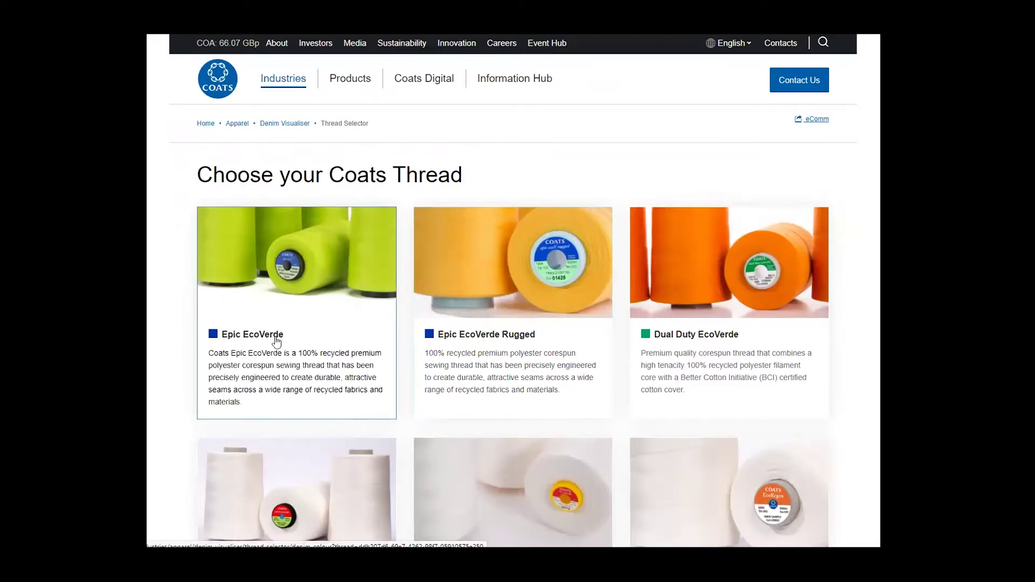
scroll(364, 361, down, 1)
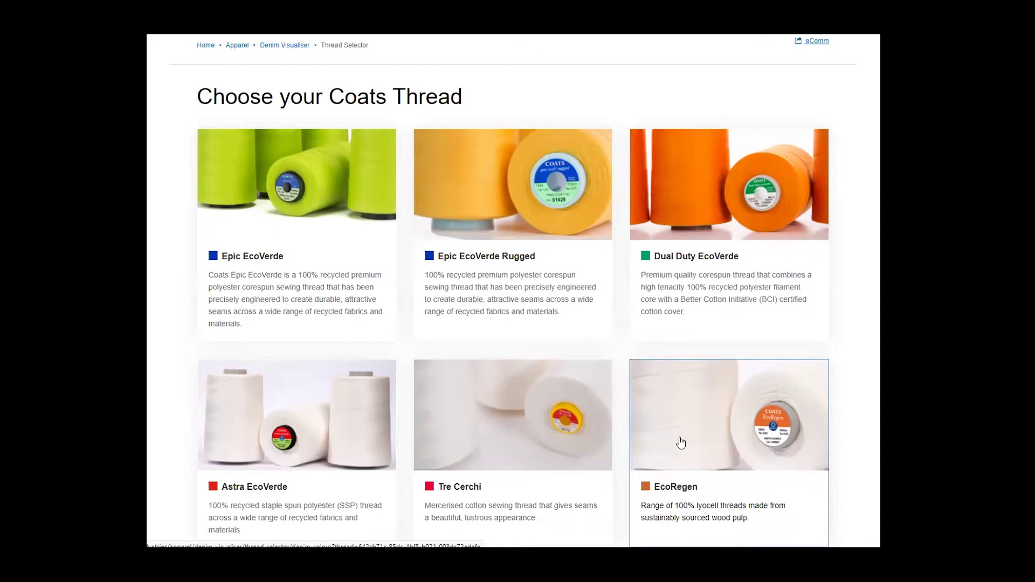
scroll(681, 443, up, 1)
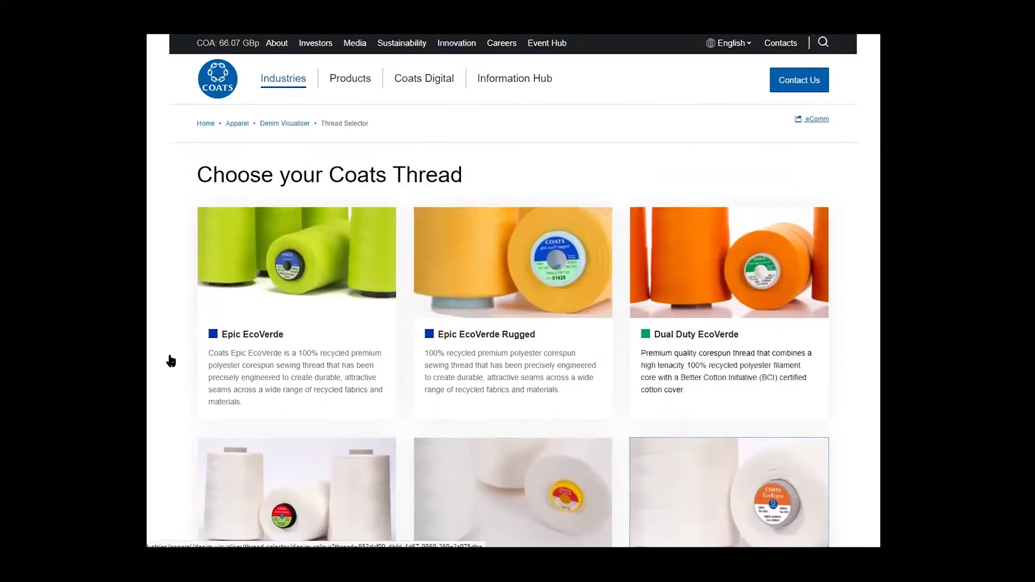
click(281, 303)
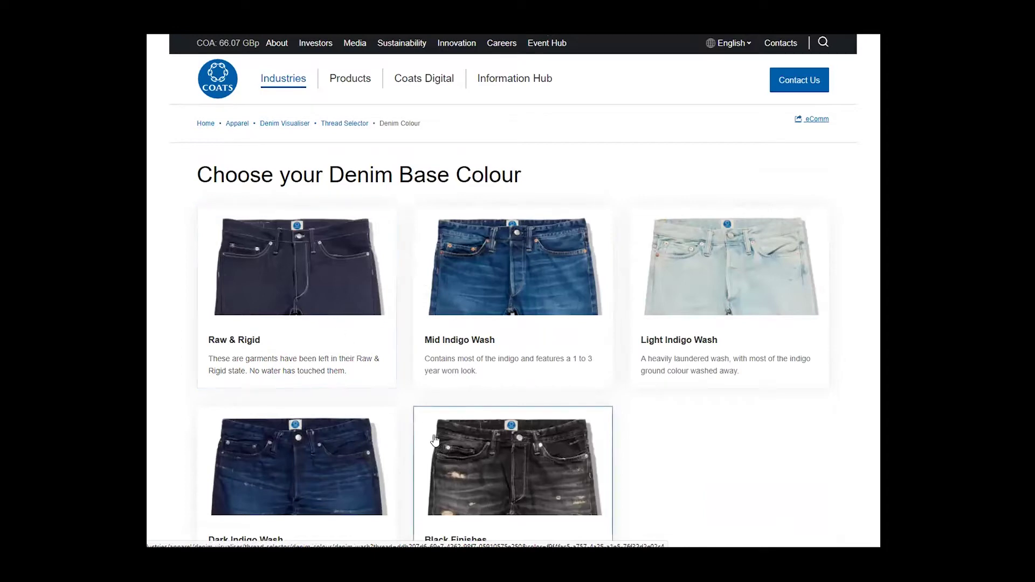
scroll(434, 440, down, 1)
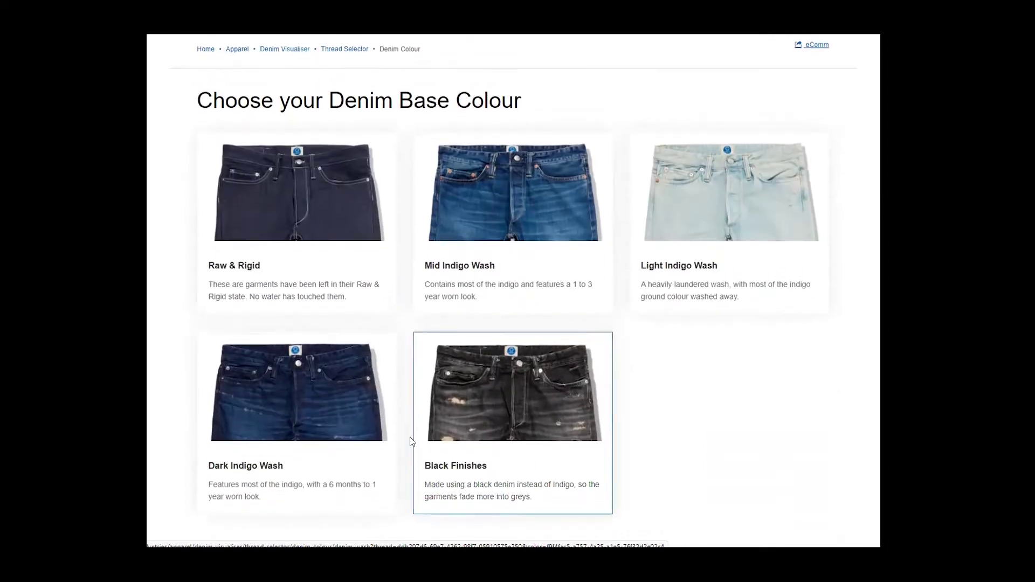
scroll(409, 436, up, 1)
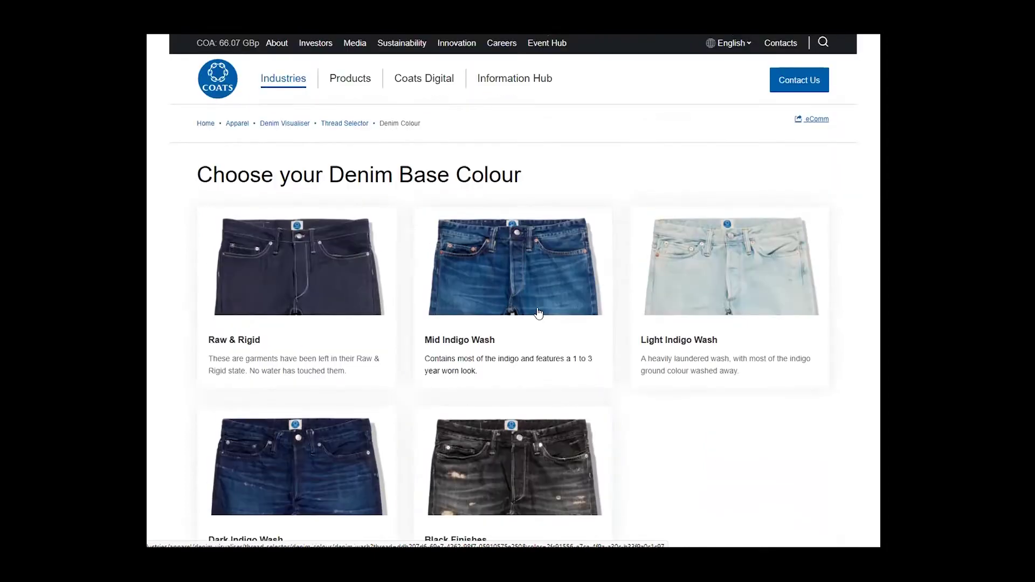
Step: Choose Mid Indigo Wash as the base colour, then pick wash C09 from the carousel
click(507, 297)
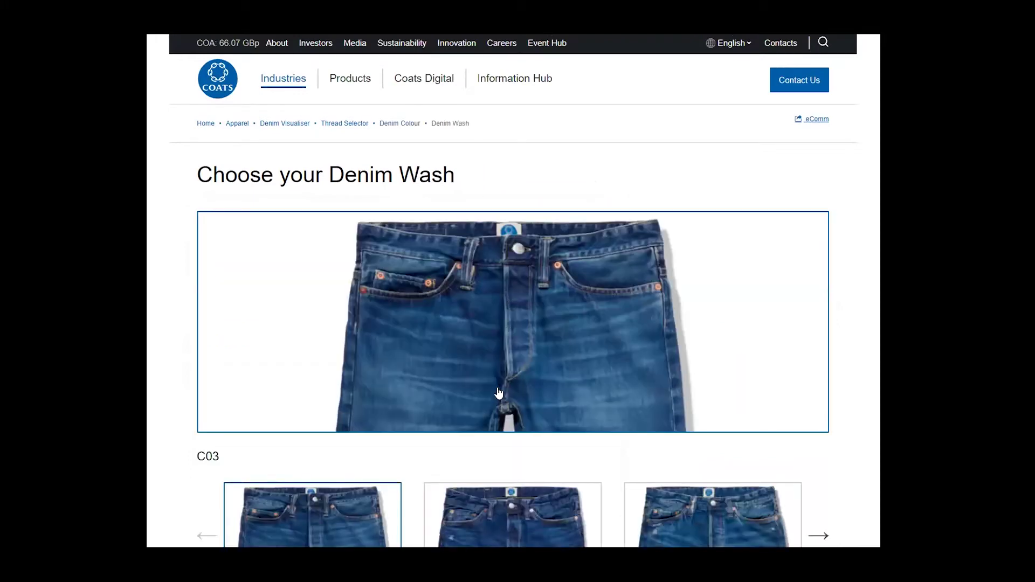
scroll(499, 393, down, 1)
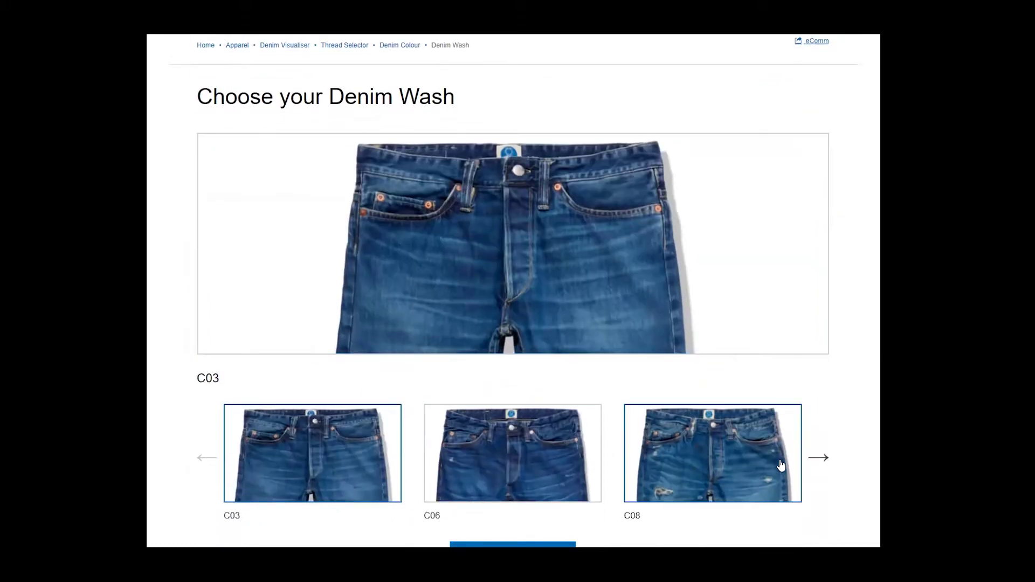
click(818, 462)
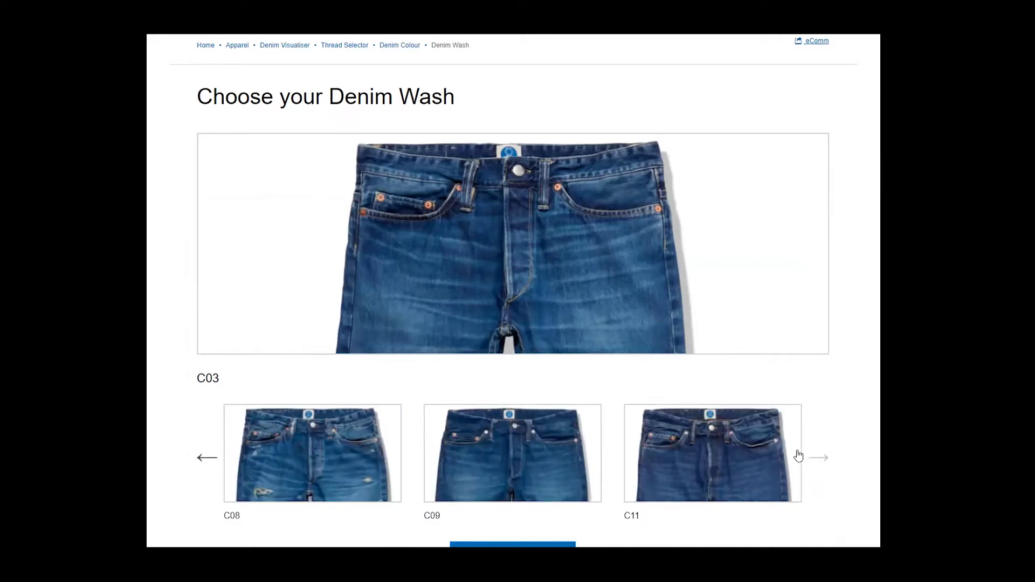
scroll(766, 447, down, 1)
click(505, 407)
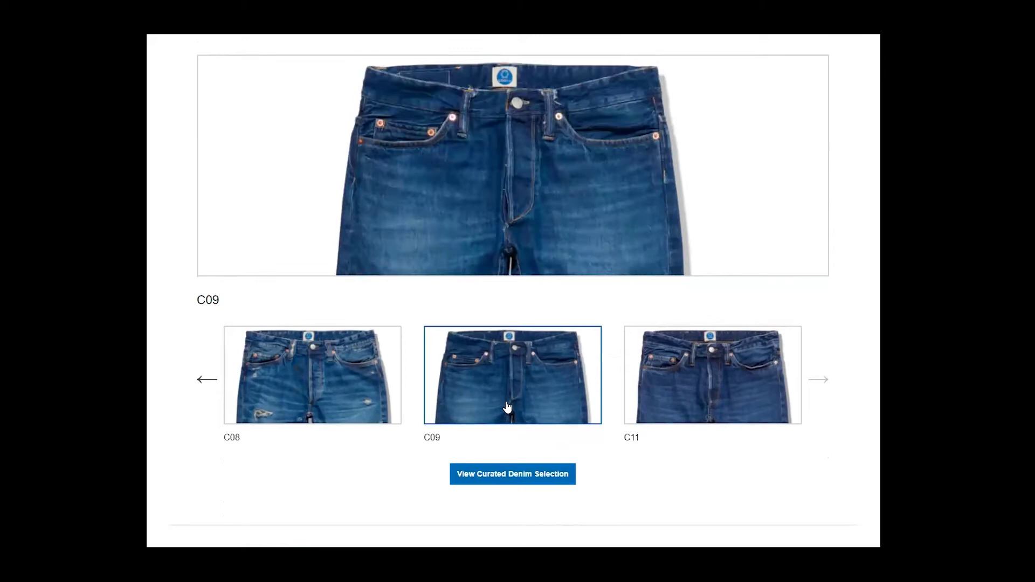
Step: Open the curated C09 selection and zoom in on the back pockets in fullscreen
click(522, 476)
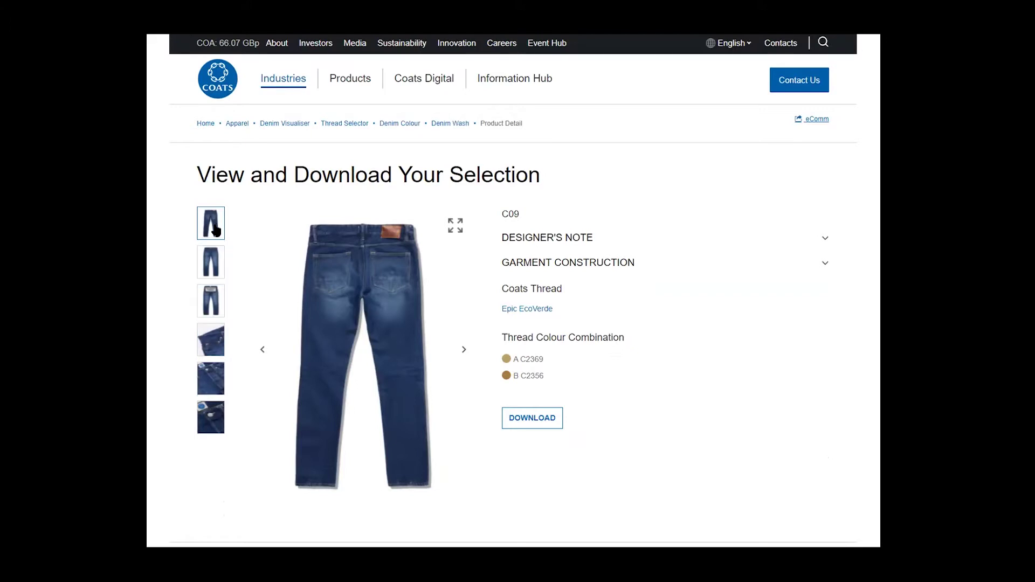
click(456, 224)
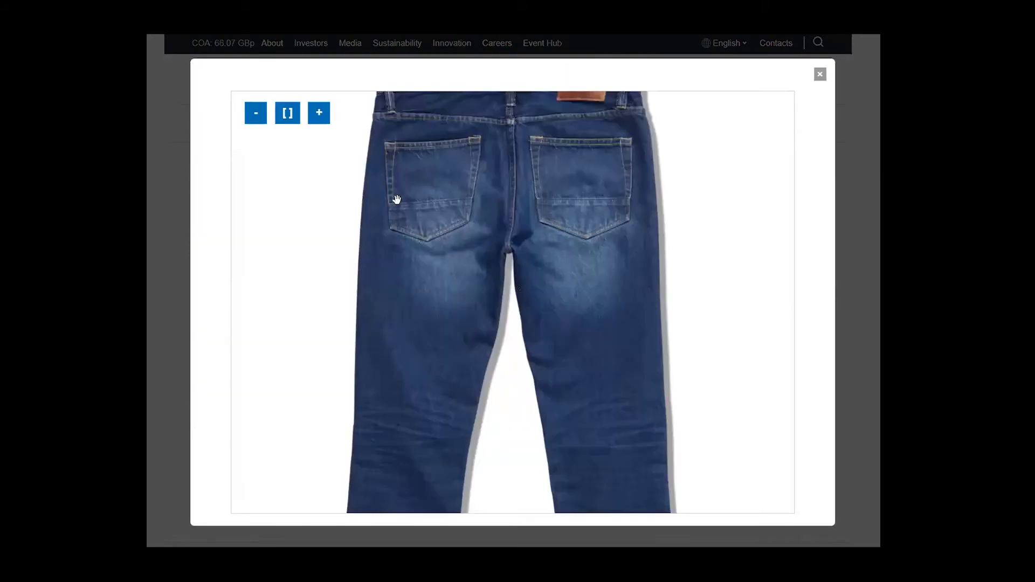
click(320, 114)
click(321, 121)
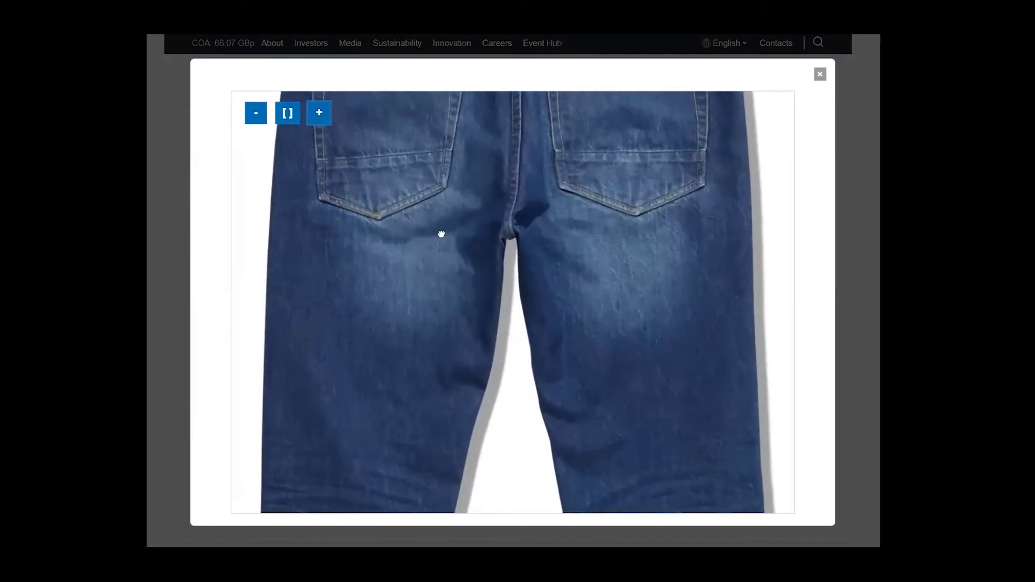
click(320, 113)
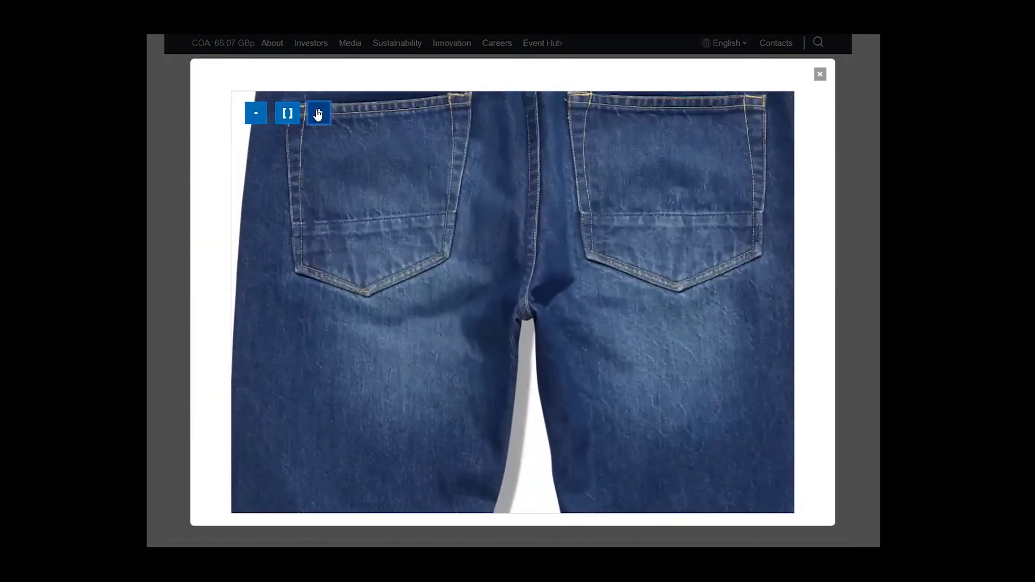
drag(416, 278, 430, 337)
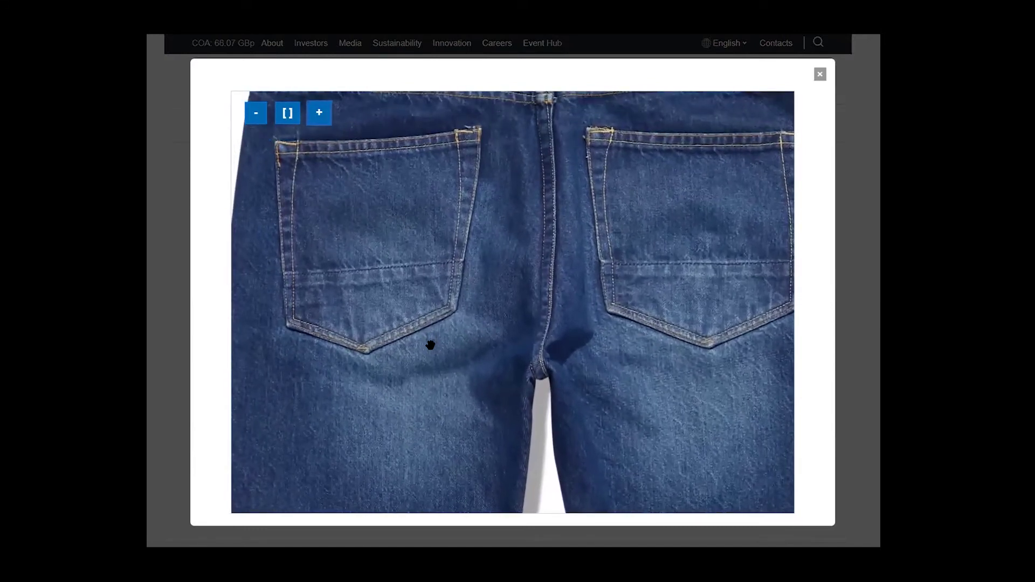
click(820, 74)
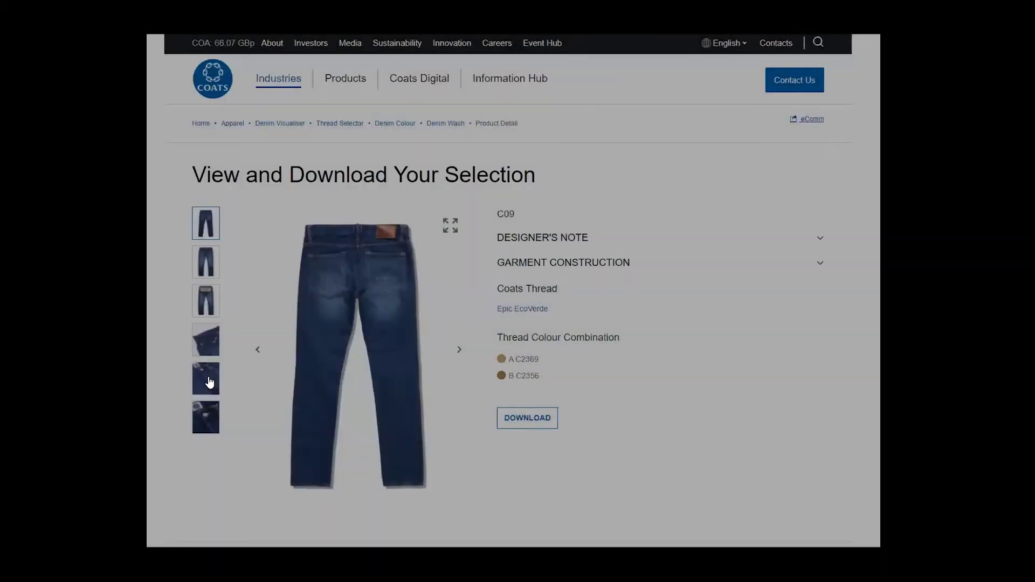
Step: View the C09 pocket close-up and read the designer's note on its thread colours
click(215, 380)
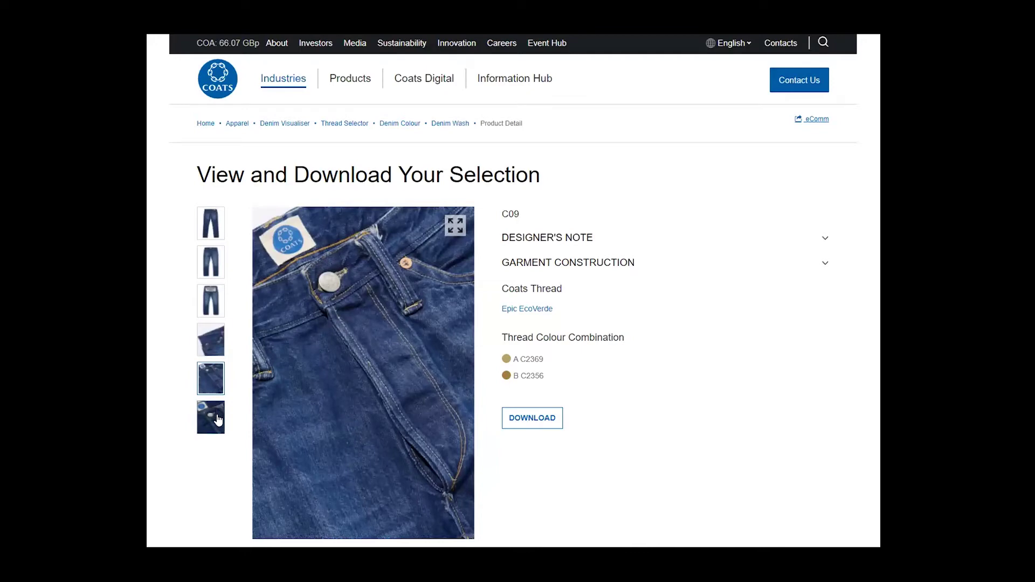
click(218, 353)
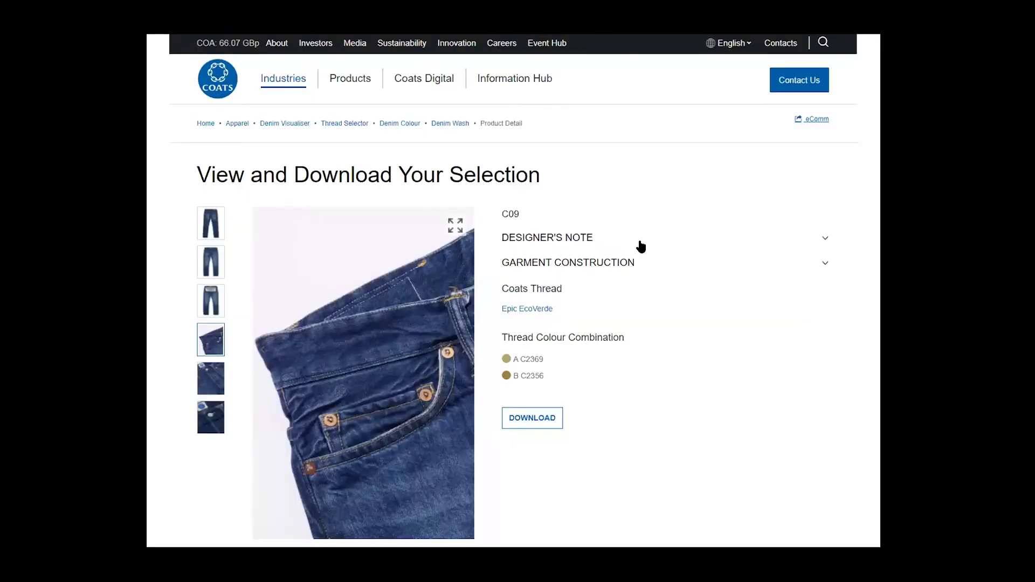
click(640, 246)
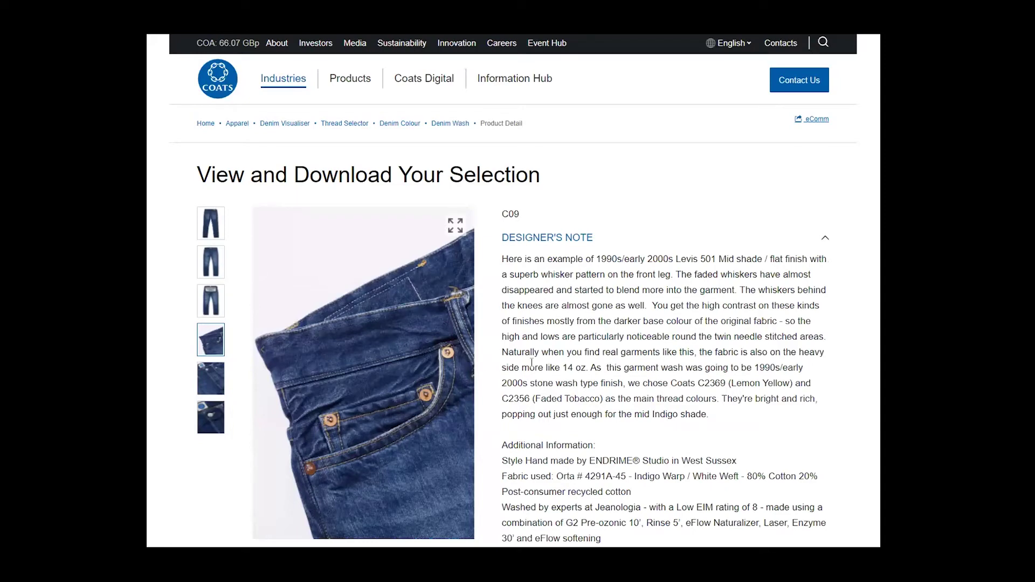
scroll(590, 463, down, 3)
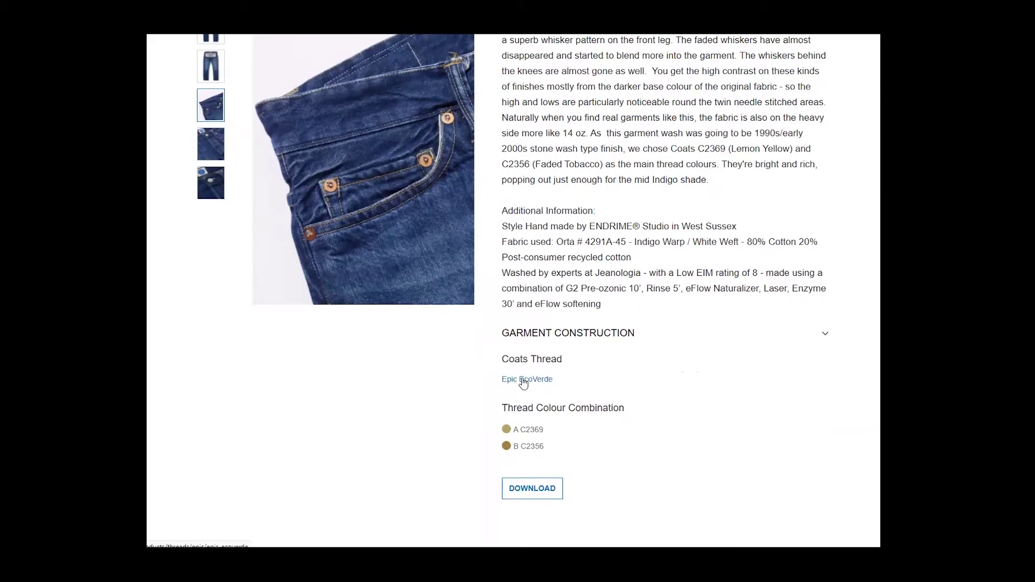
scroll(522, 392, up, 3)
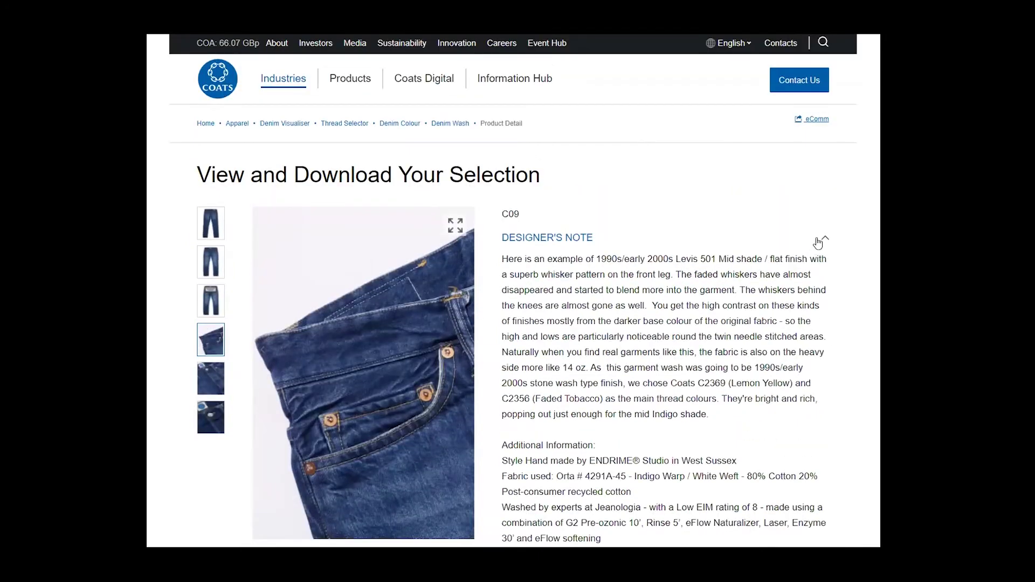
click(810, 248)
scroll(729, 288, down, 1)
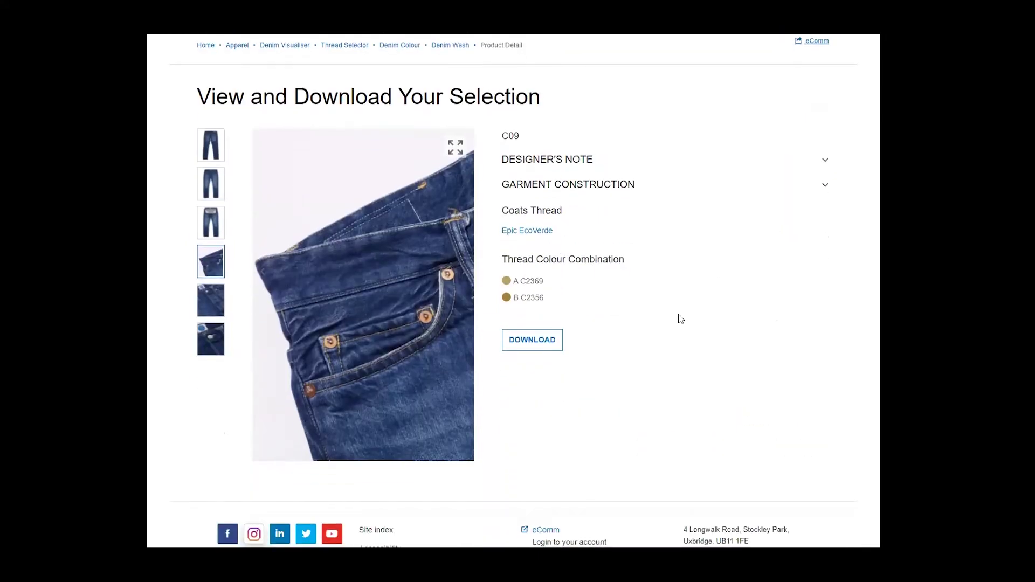
Step: Request the C09 tech-pack, autofill the contact form with saved details, and submit it
click(543, 343)
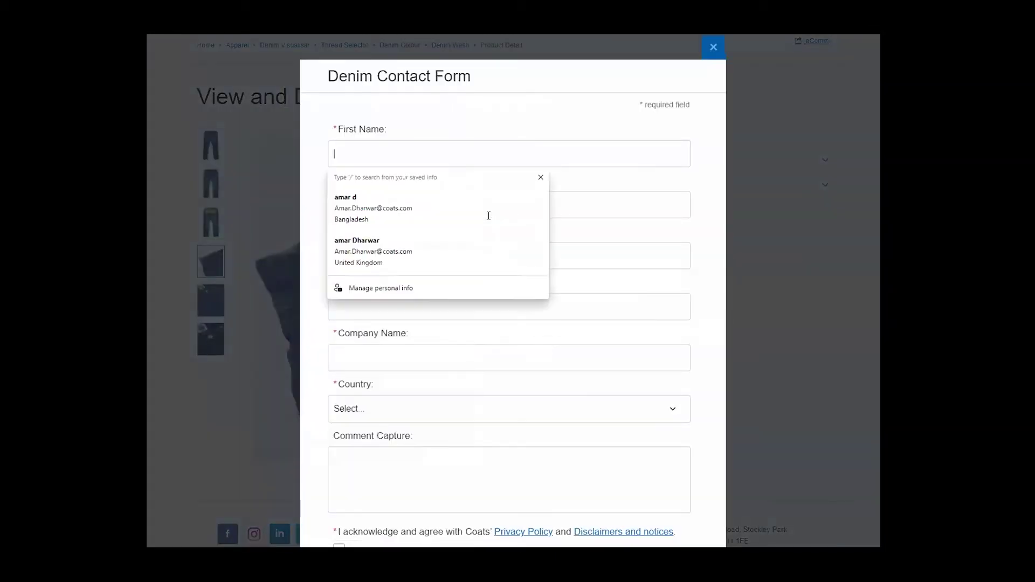
click(442, 242)
click(431, 295)
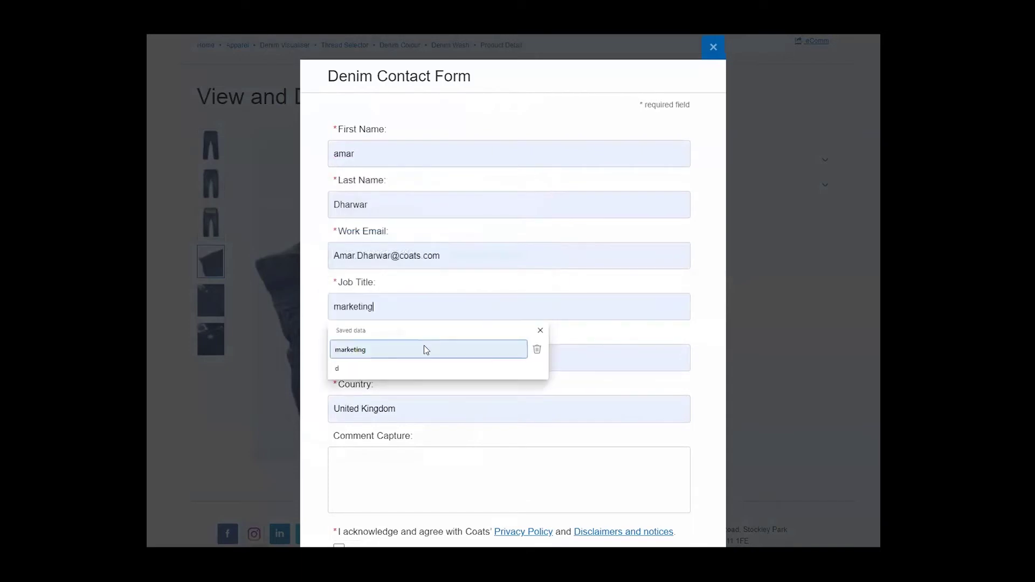
click(424, 349)
scroll(426, 397, down, 1)
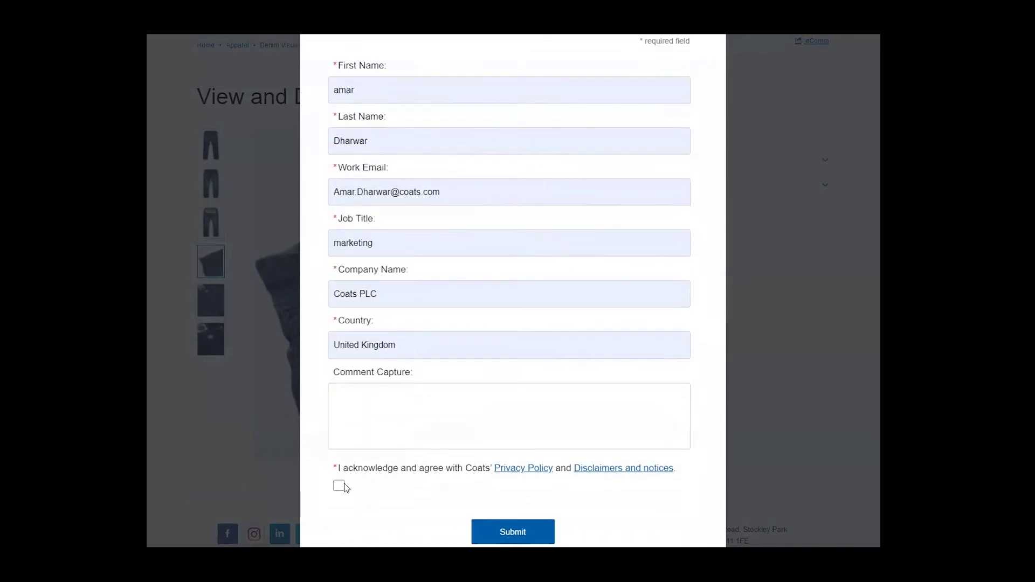
click(511, 532)
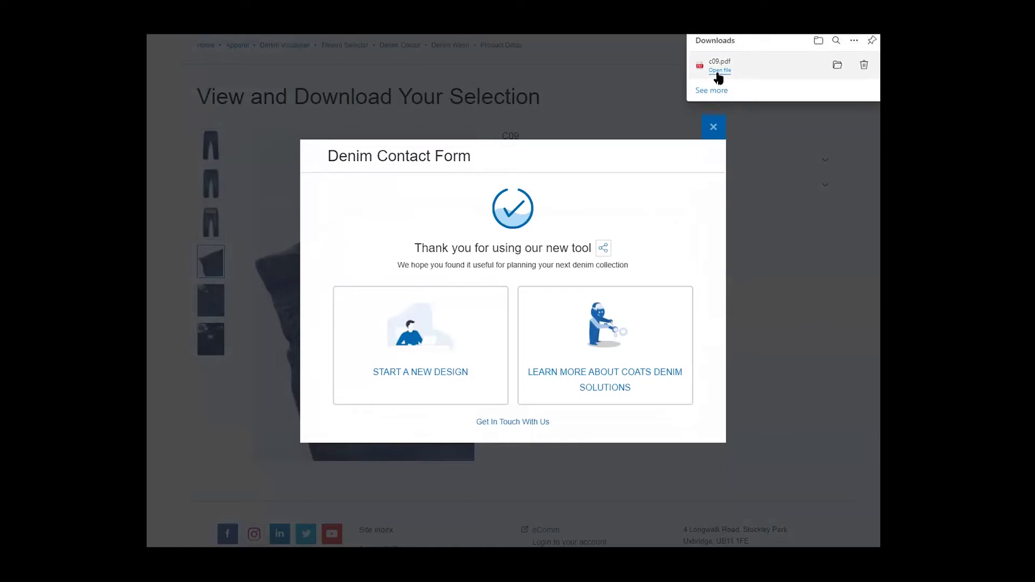
Step: Open the downloaded c09.pdf from the Downloads panel
click(720, 71)
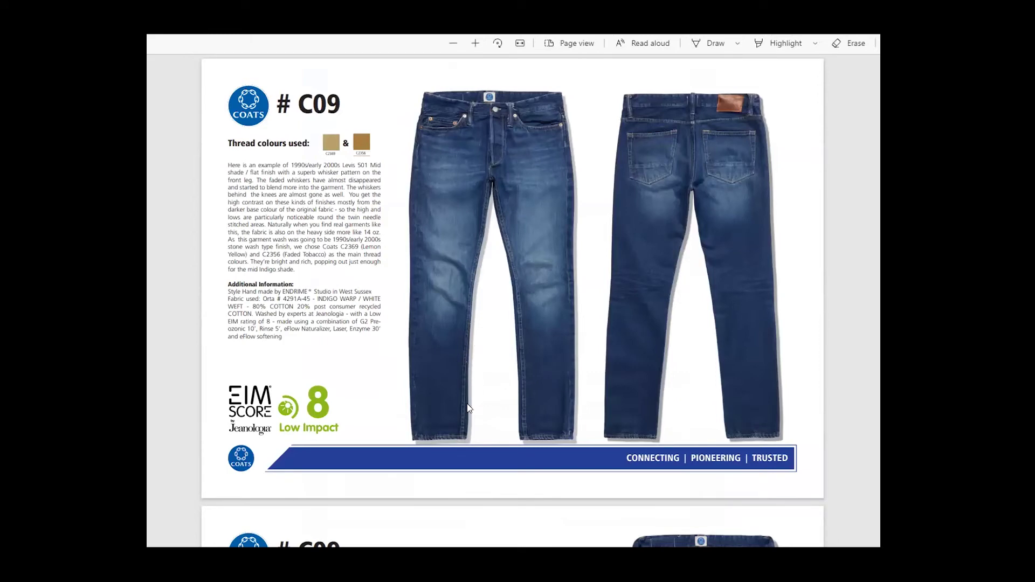
scroll(466, 407, down, 1)
scroll(466, 408, down, 1)
scroll(466, 412, down, 3)
scroll(466, 412, down, 1)
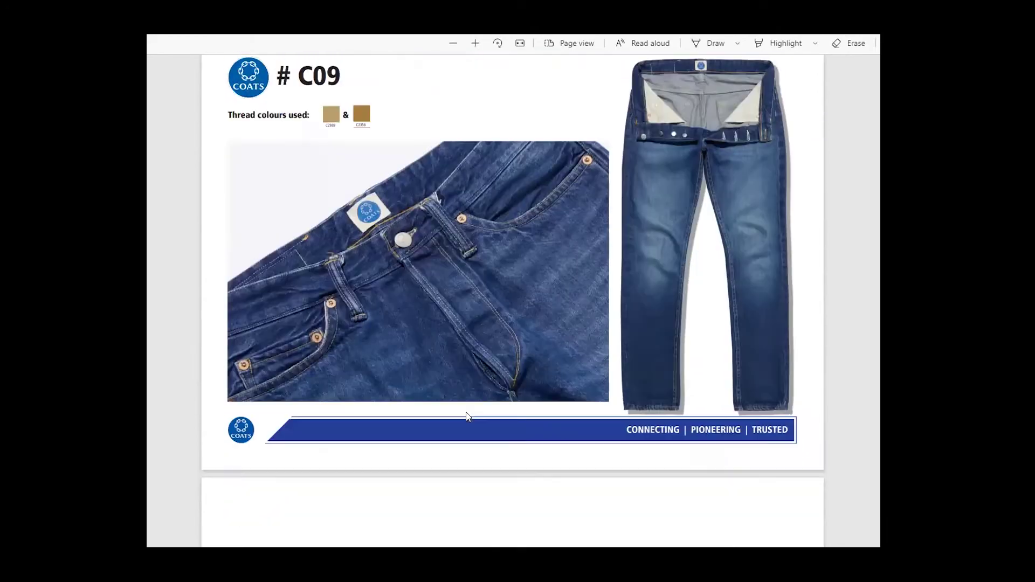
scroll(467, 417, down, 3)
scroll(467, 417, down, 2)
scroll(467, 416, down, 3)
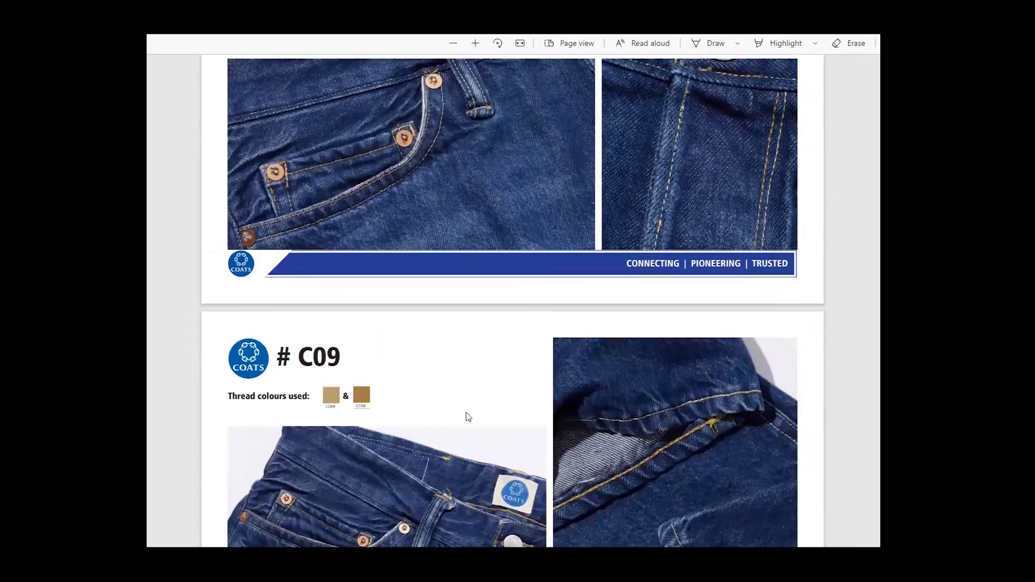
scroll(467, 414, up, 2)
scroll(466, 413, down, 2)
scroll(466, 414, down, 2)
scroll(466, 413, down, 2)
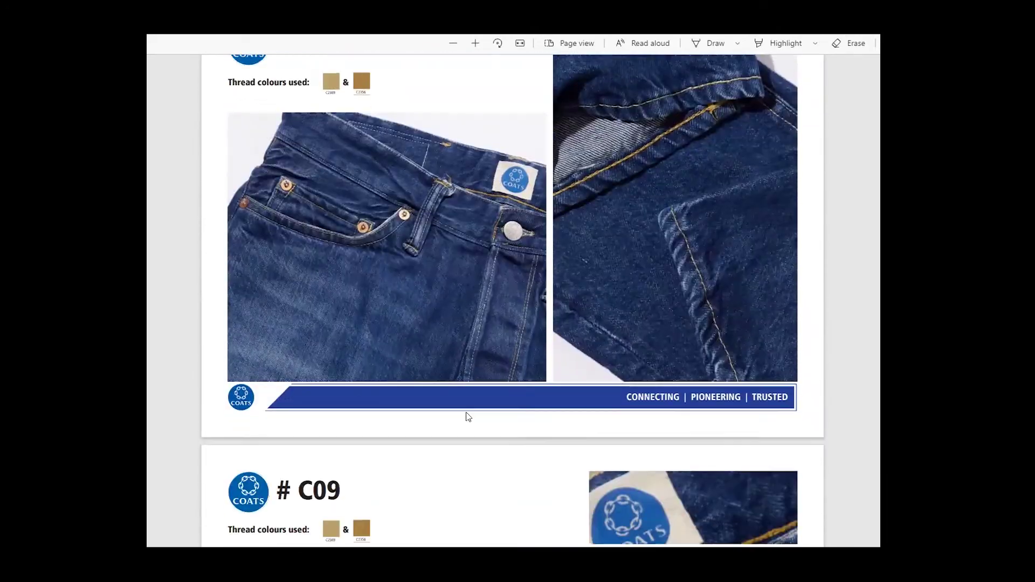
scroll(466, 416, down, 2)
scroll(466, 417, down, 1)
scroll(465, 417, down, 2)
scroll(466, 416, down, 1)
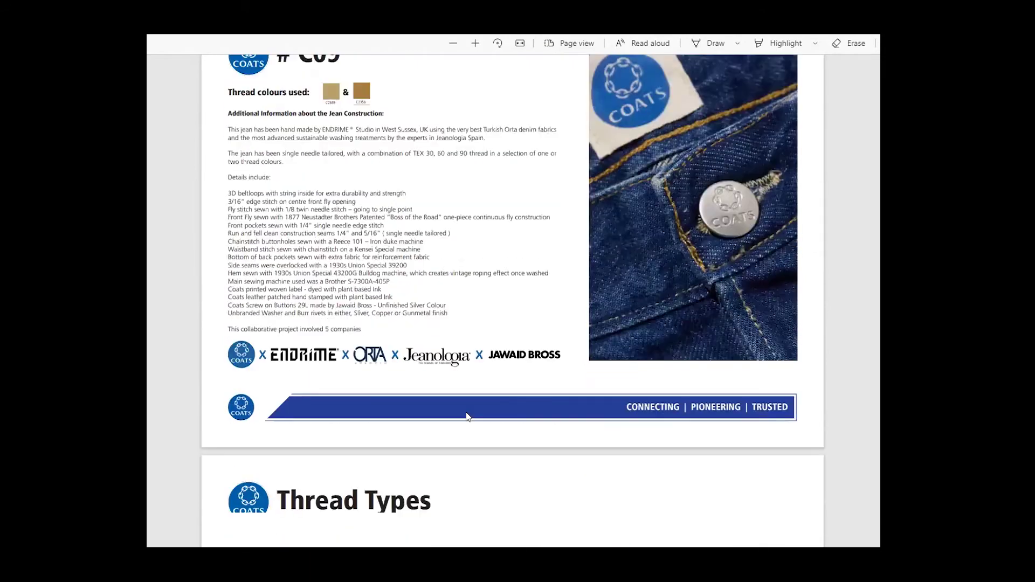
scroll(466, 413, down, 1)
scroll(462, 415, down, 1)
scroll(461, 415, down, 1)
scroll(462, 415, down, 2)
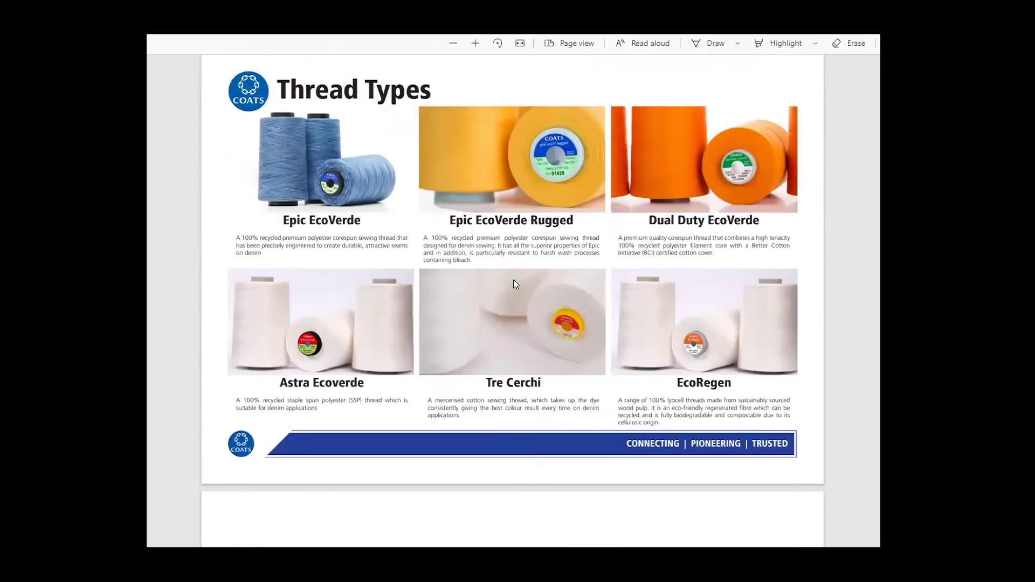
scroll(514, 283, down, 2)
scroll(514, 283, down, 3)
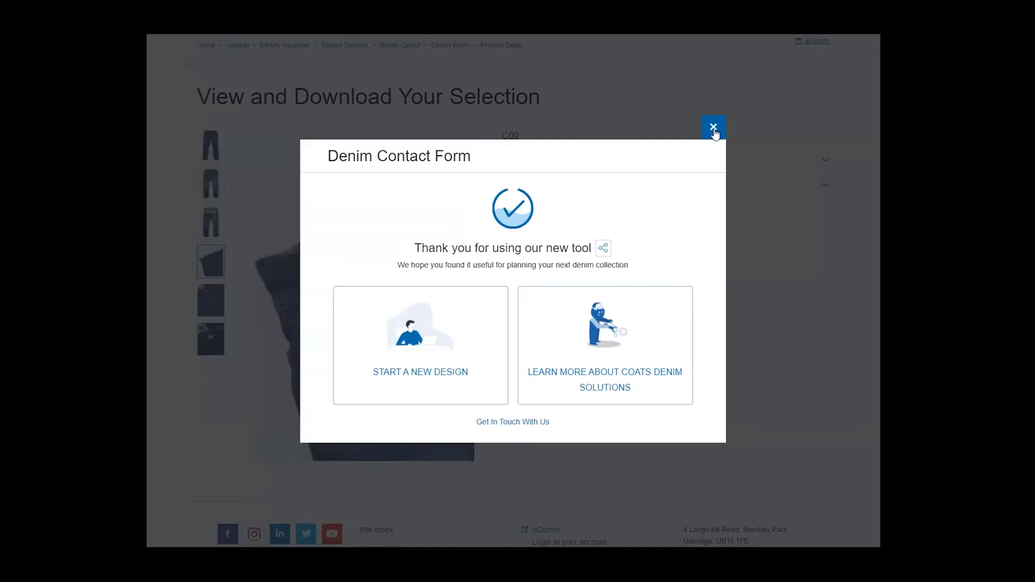
Step: Close the thank-you modal, go back to the Denim Visualiser overview, and start customising
click(712, 133)
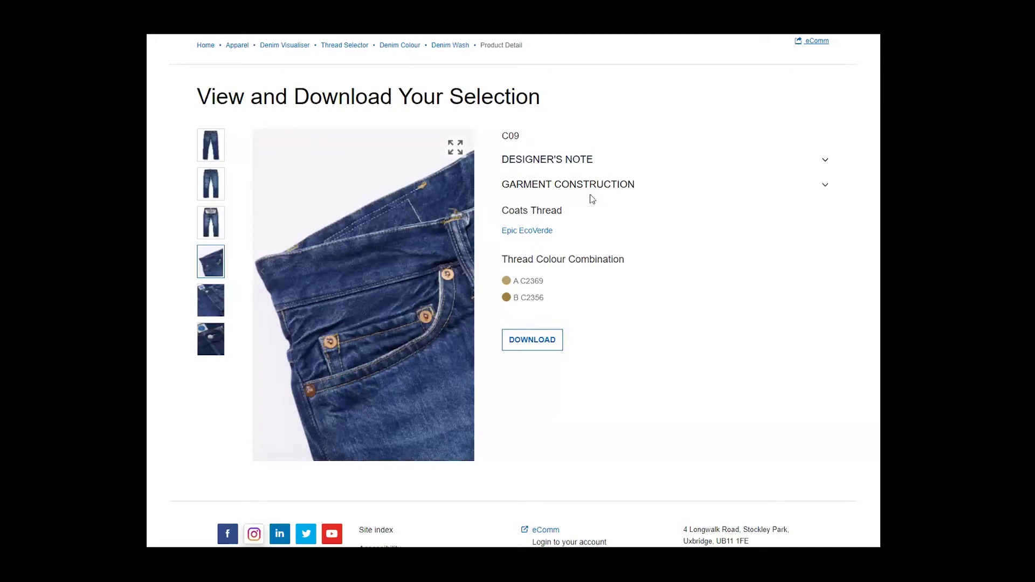
click(286, 45)
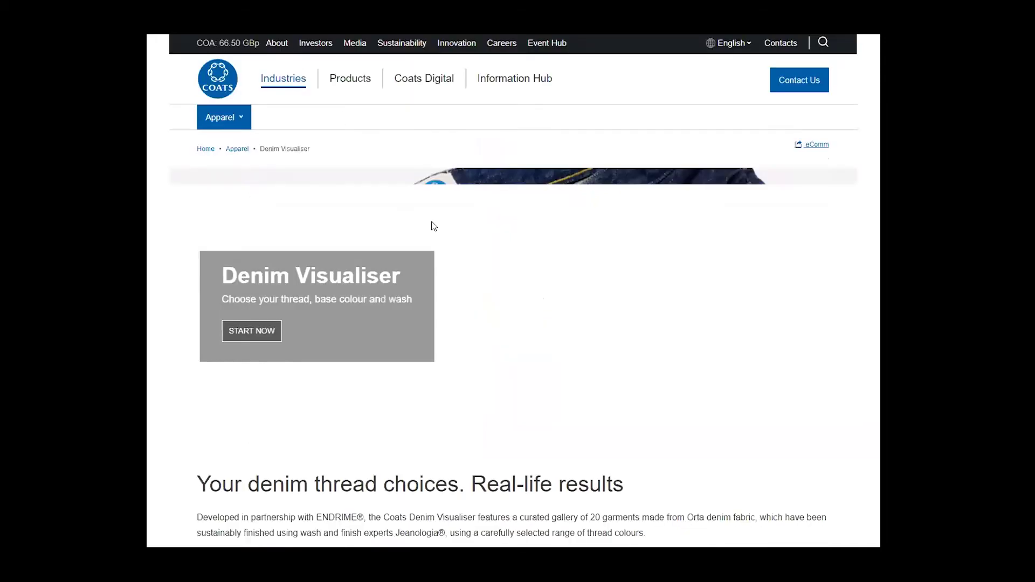
scroll(511, 374, down, 3)
scroll(512, 374, down, 2)
scroll(524, 384, down, 2)
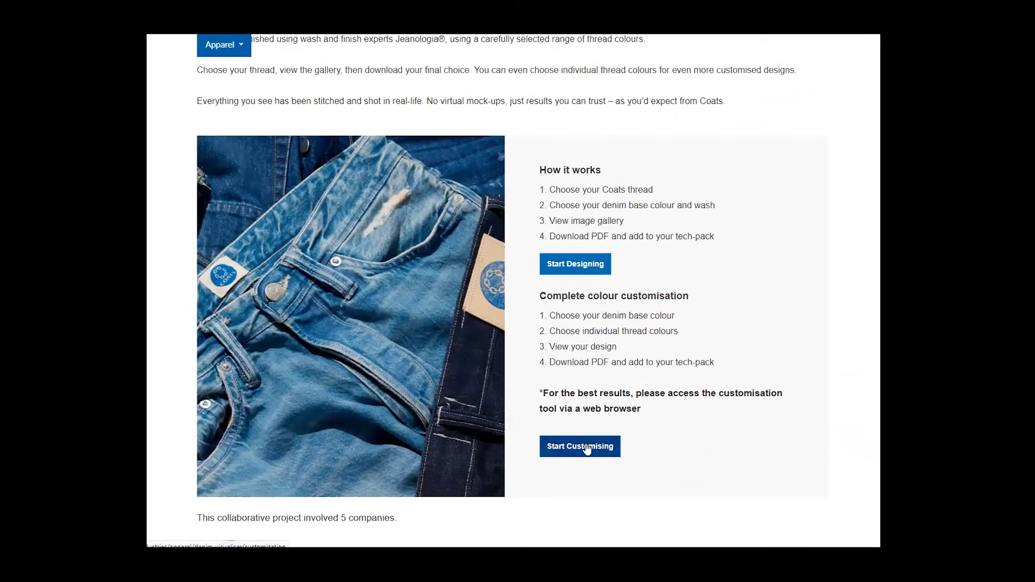
click(587, 450)
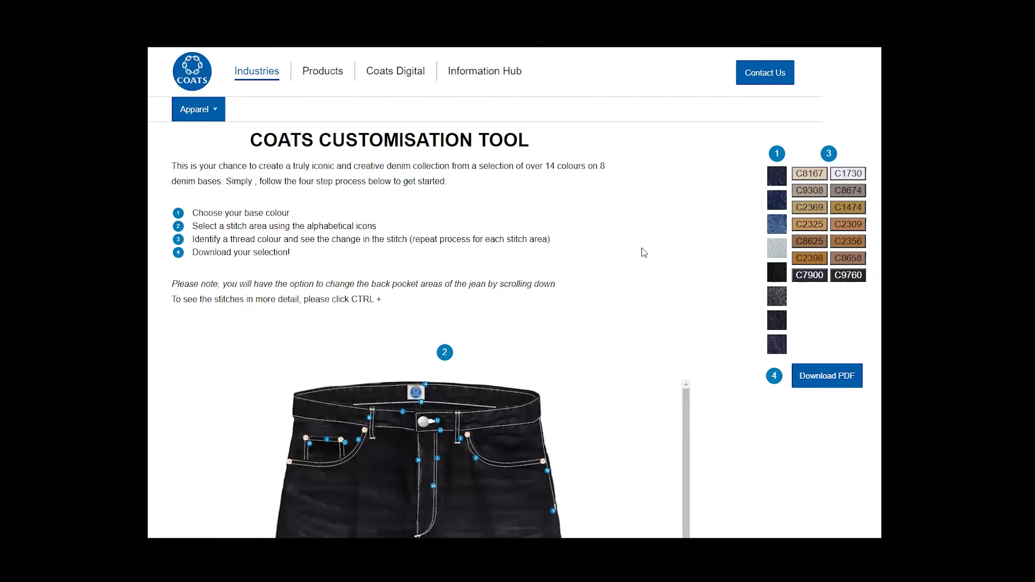
scroll(643, 252, down, 1)
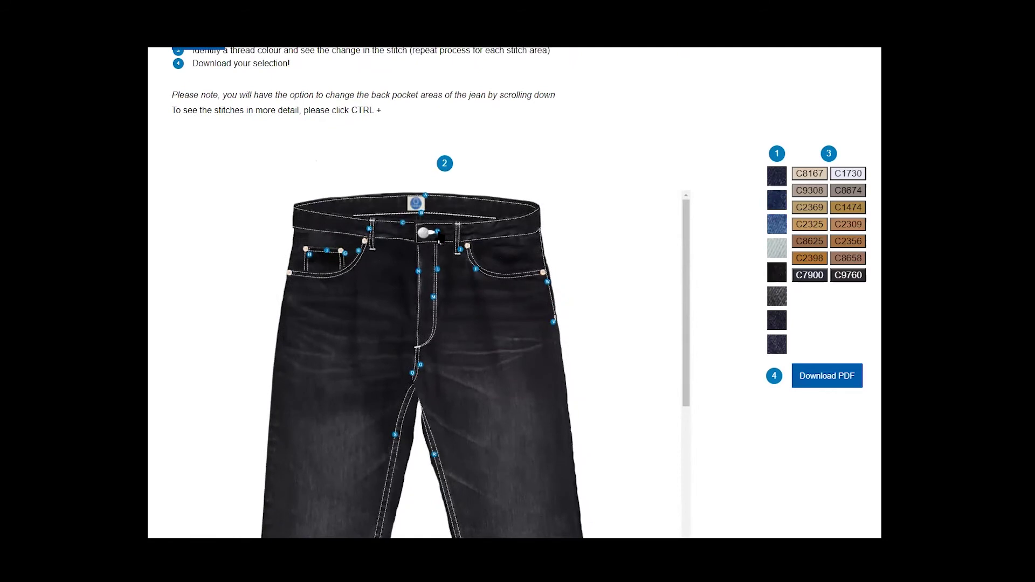
Step: Apply C8167 to the fly stitching and a new colour to the left front-pocket stitching
click(806, 179)
click(436, 273)
click(373, 253)
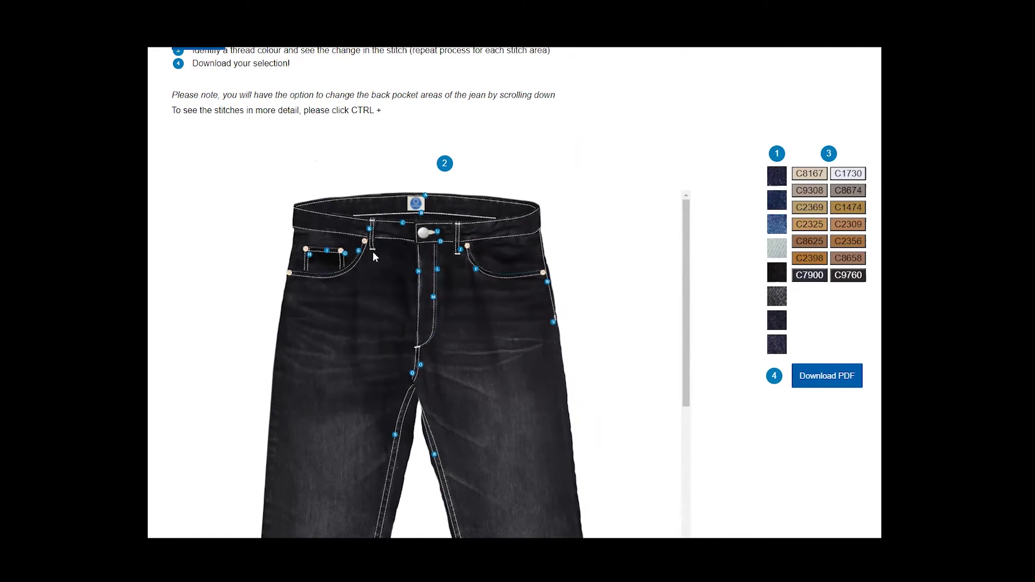
click(846, 280)
scroll(617, 372, down, 3)
scroll(617, 376, down, 2)
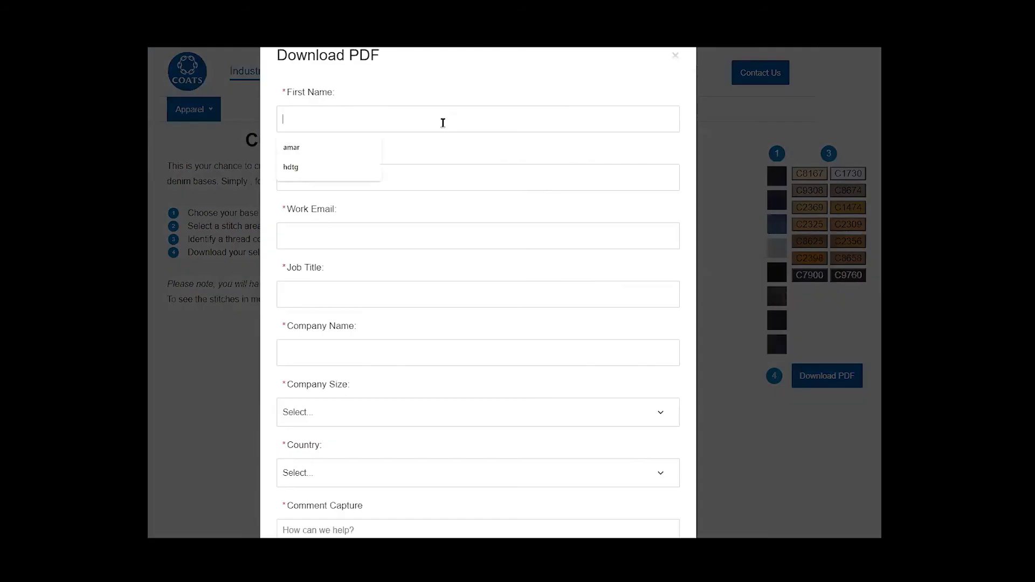
Step: Autofill first and last name, accept the privacy policy, and submit the download form
key(Down)
key(Return)
click(419, 180)
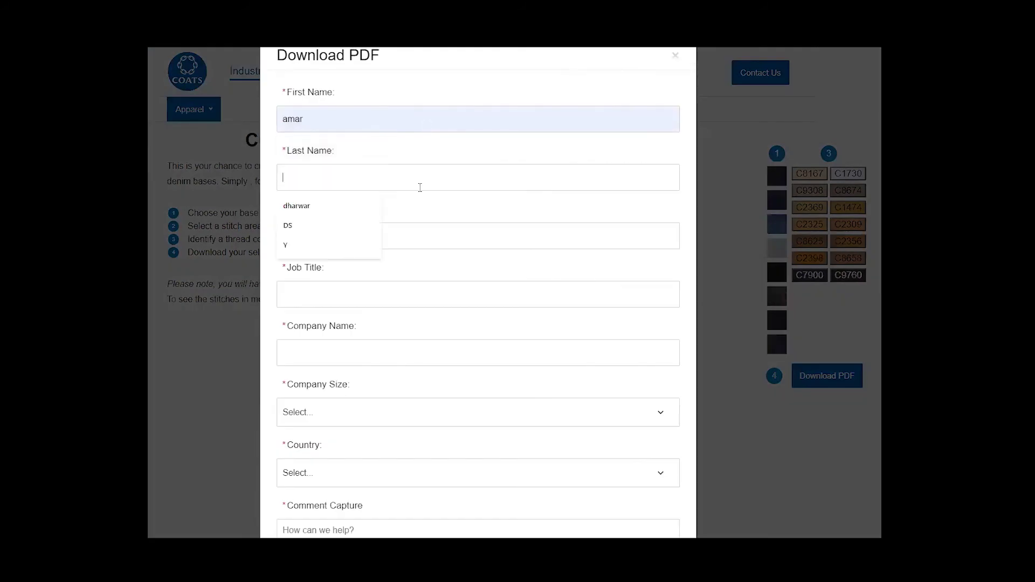
click(367, 206)
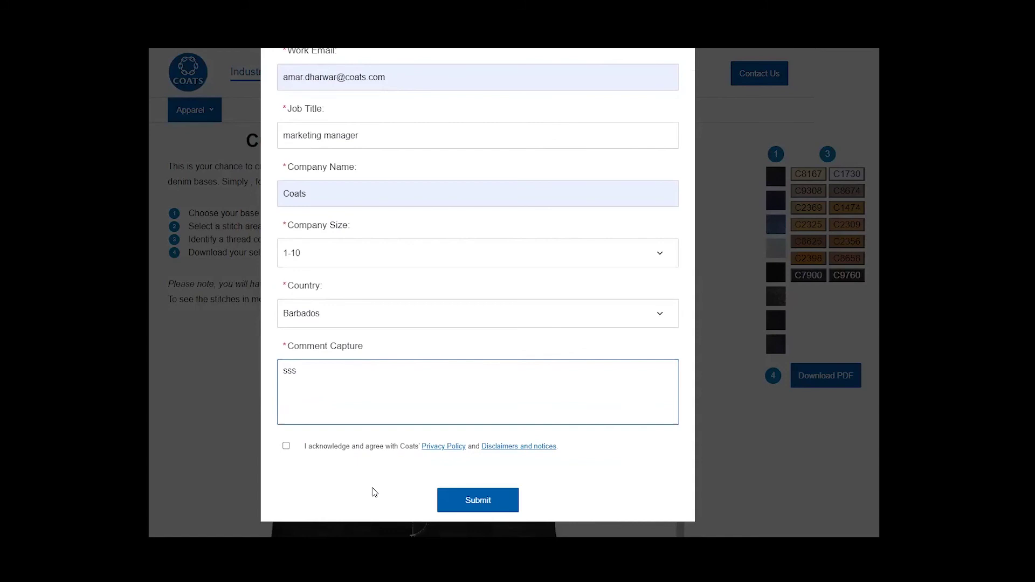
click(351, 478)
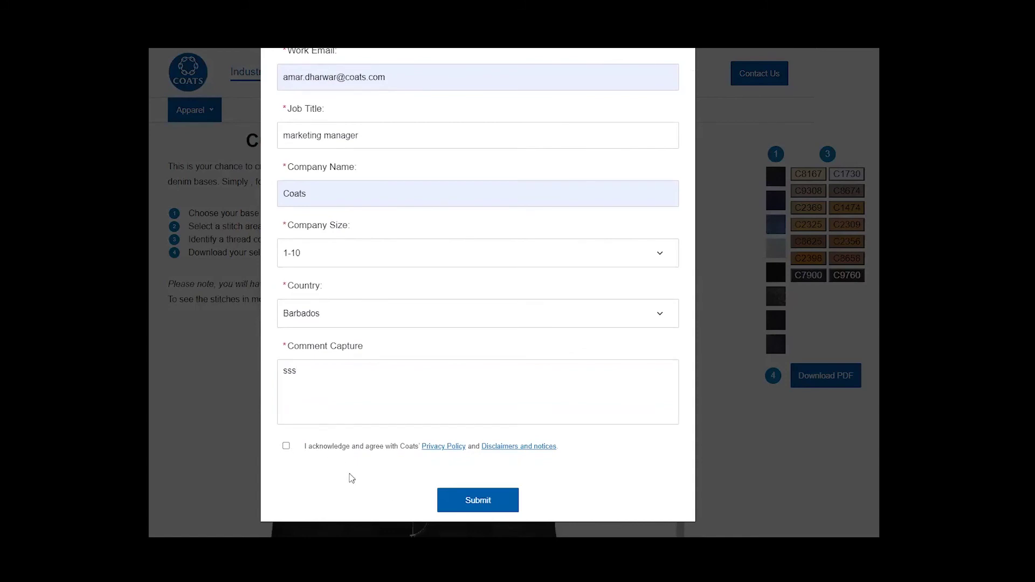
click(287, 445)
click(470, 507)
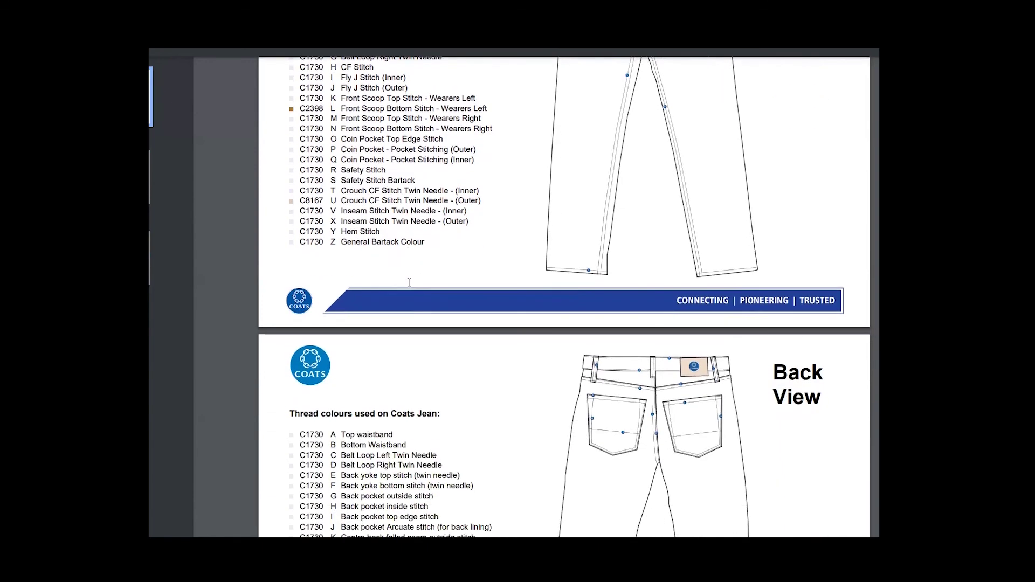
scroll(409, 283, down, 3)
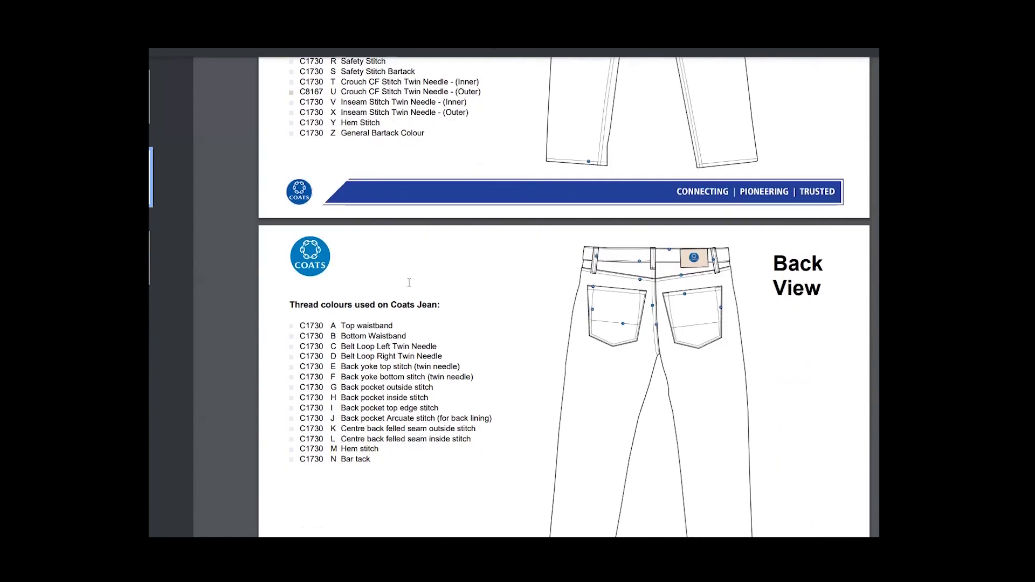
scroll(409, 282, down, 1)
scroll(409, 282, down, 3)
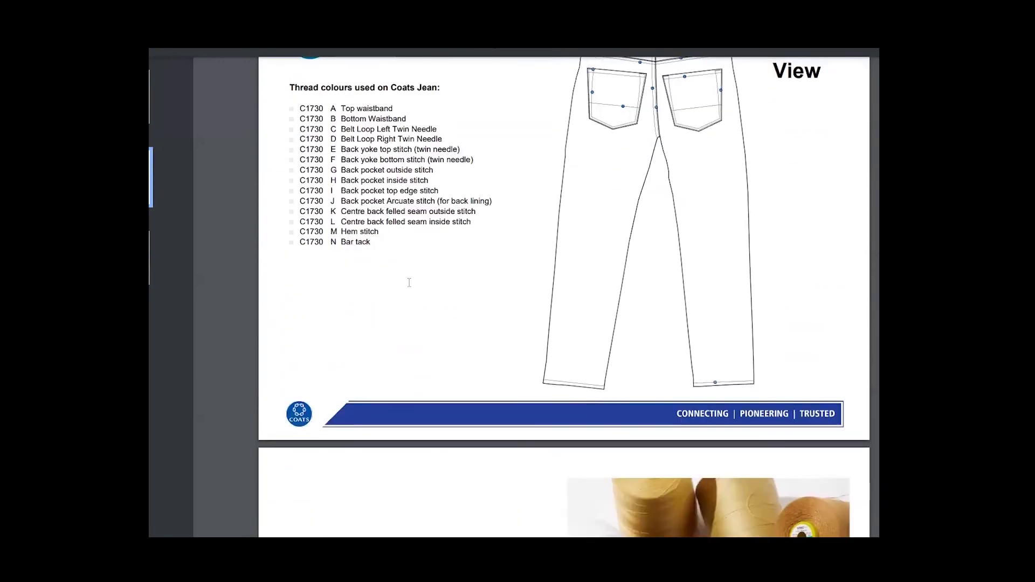
scroll(410, 282, down, 3)
scroll(410, 282, down, 1)
scroll(409, 281, down, 1)
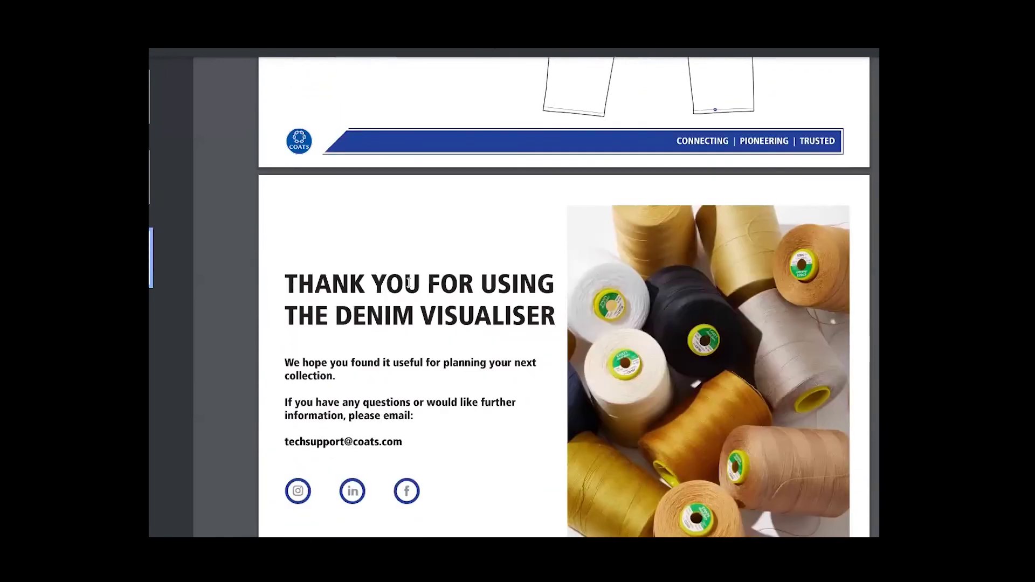
scroll(409, 282, down, 1)
scroll(410, 282, down, 1)
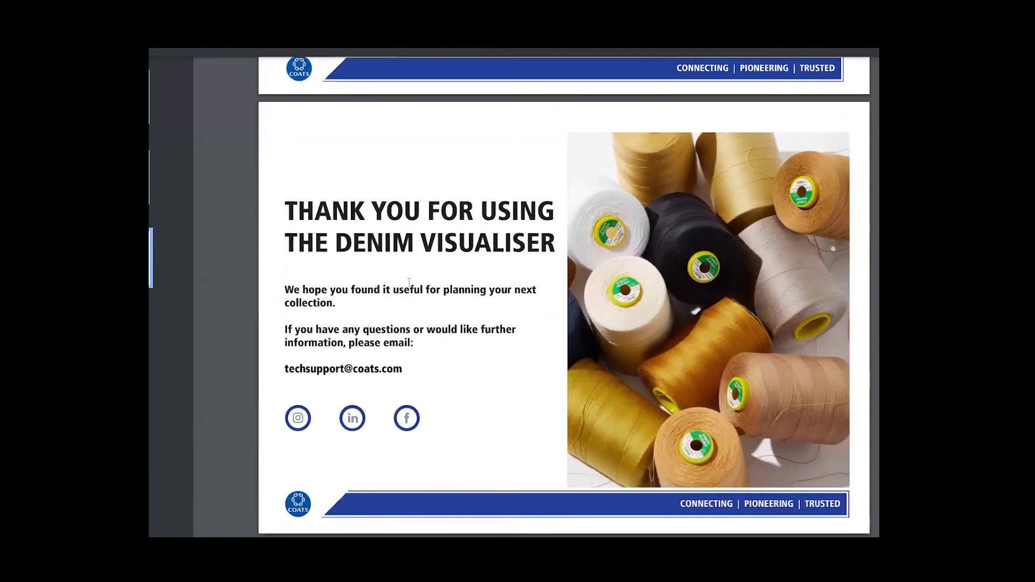
scroll(409, 281, up, 1)
scroll(409, 282, up, 4)
scroll(409, 282, up, 4)
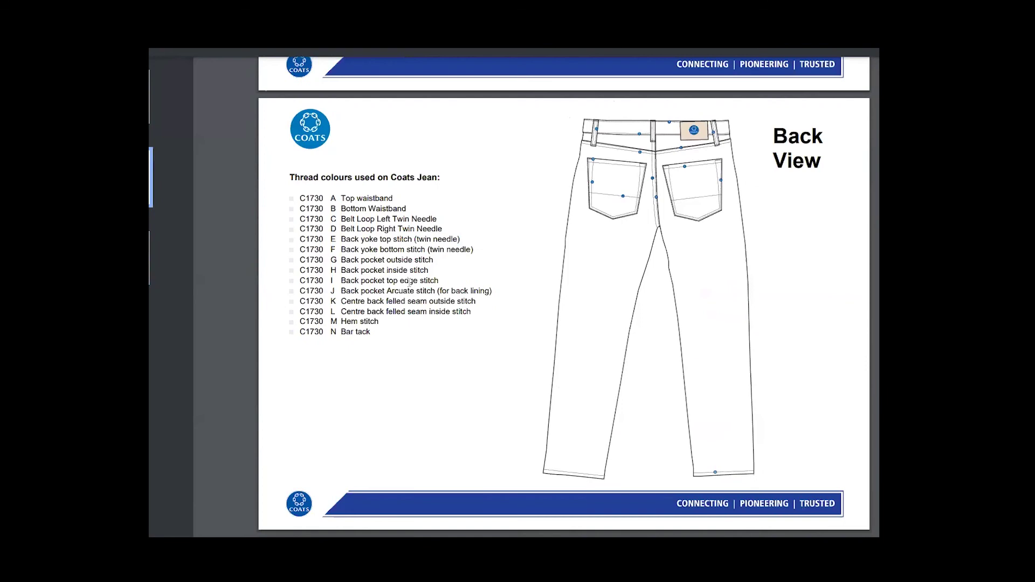